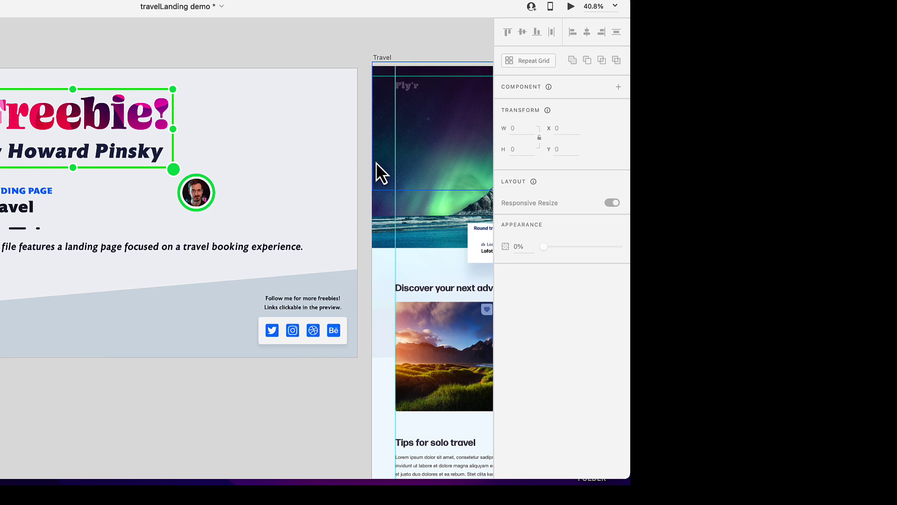
# Scroll the canvas until the Travel artboard's aurora hero, booking widget and destination cards are all visible.
pyautogui.hscroll(15, 376, 162)
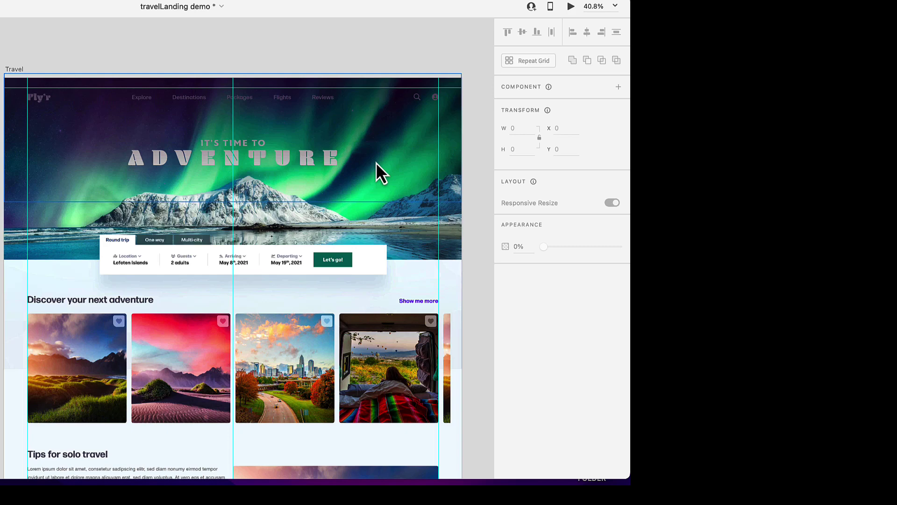
pyautogui.hscroll(1, 376, 162)
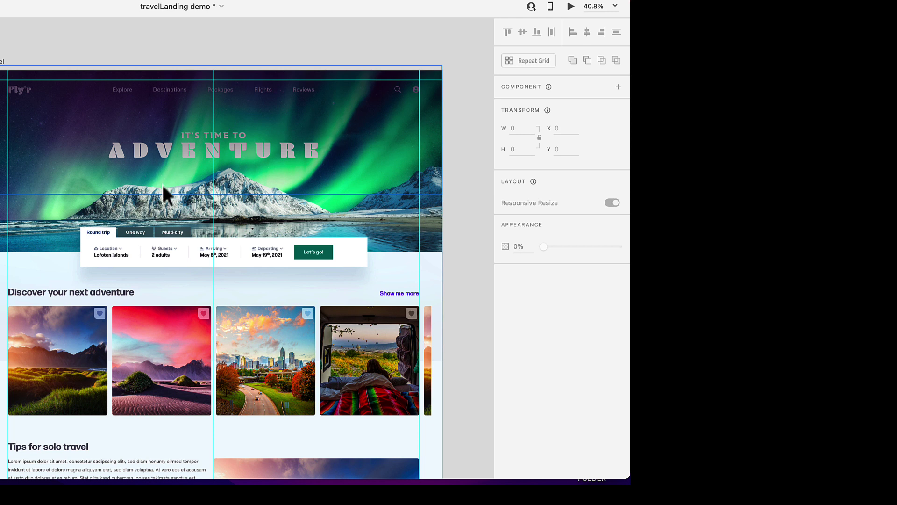
# Try importing the 34.1 MB pexels-yaroslav-shuraev-8968591.mp4 into the hero rectangle, then dismiss the 25 MB warning.
pyautogui.click(55, 154)
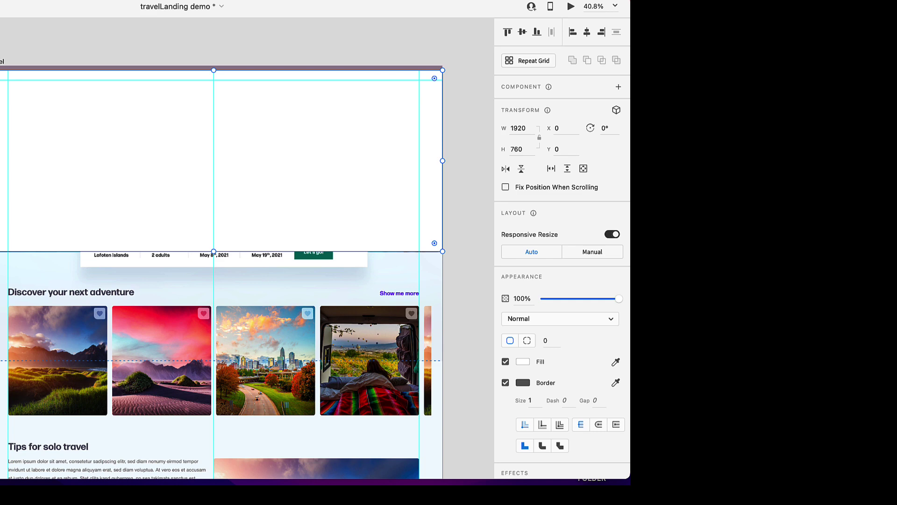
pyautogui.press('super+shift+i')
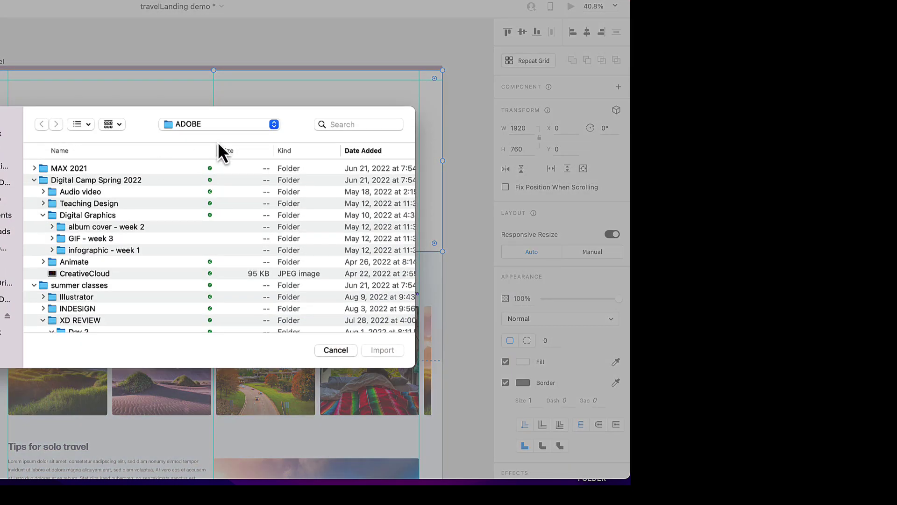
pyautogui.click(221, 123)
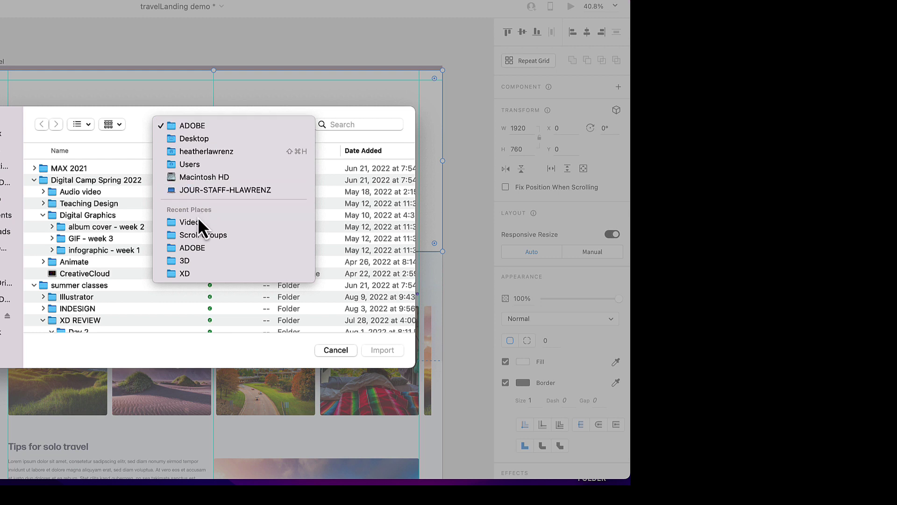
pyautogui.click(198, 223)
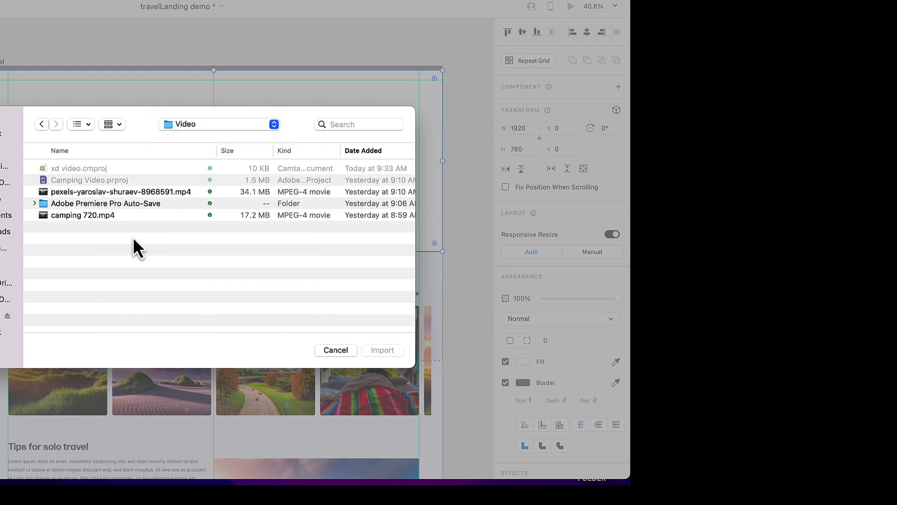
pyautogui.click(146, 192)
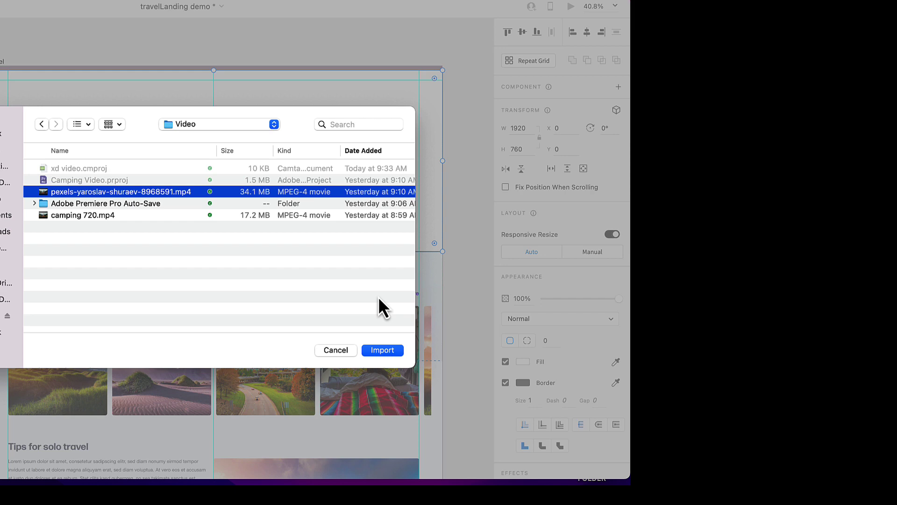
pyautogui.click(393, 349)
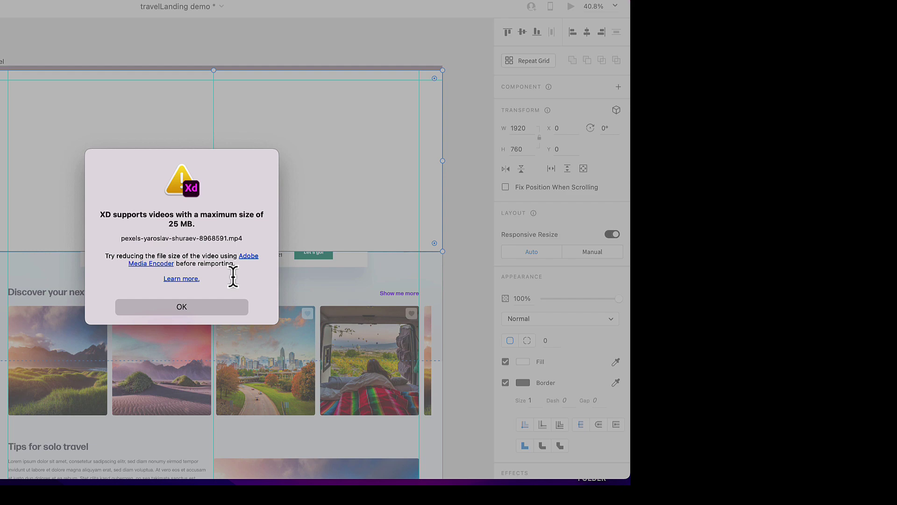
pyautogui.click(185, 309)
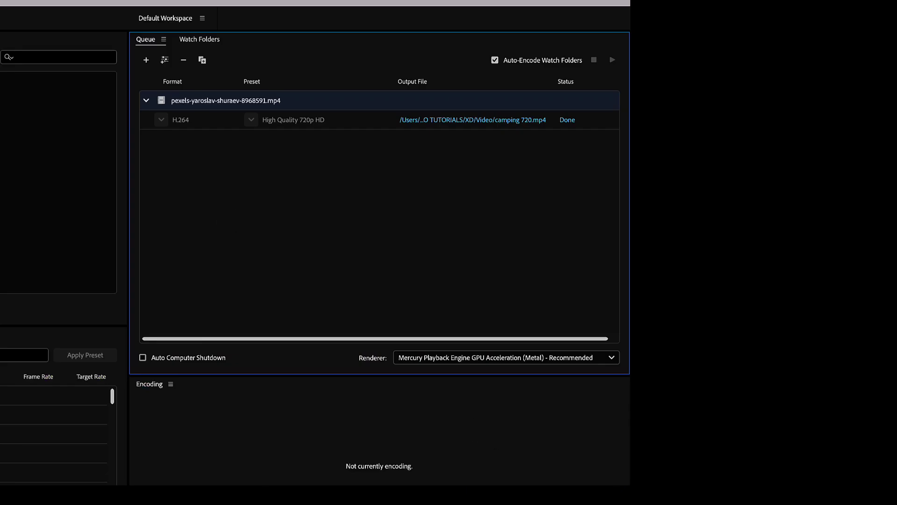
# Add pexels-yaroslav-shuraev-8968591.mp4 from the Video folder to the queue with the H.264 720p HD preset.
pyautogui.click(146, 101)
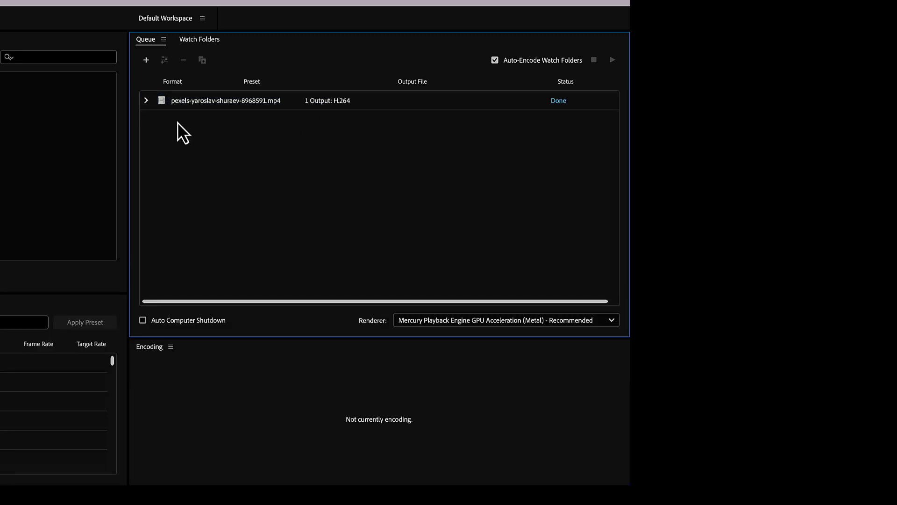
pyautogui.click(146, 60)
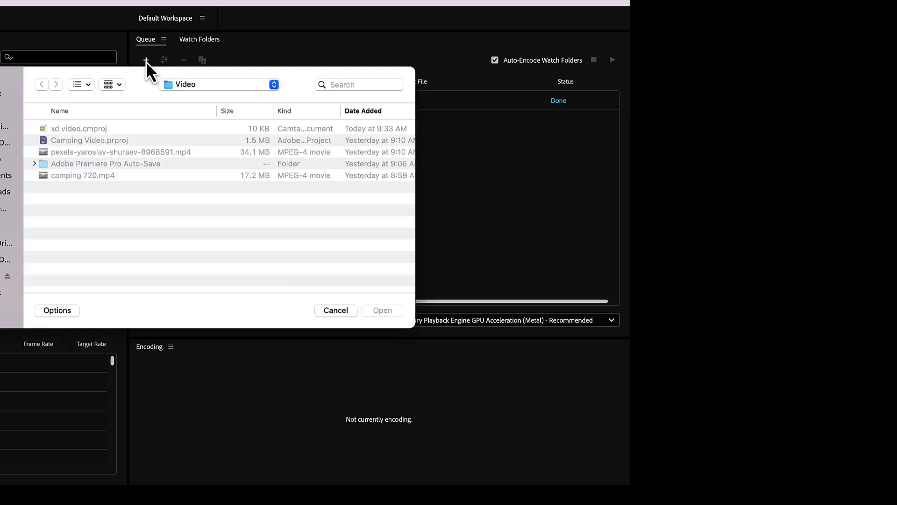
pyautogui.click(148, 151)
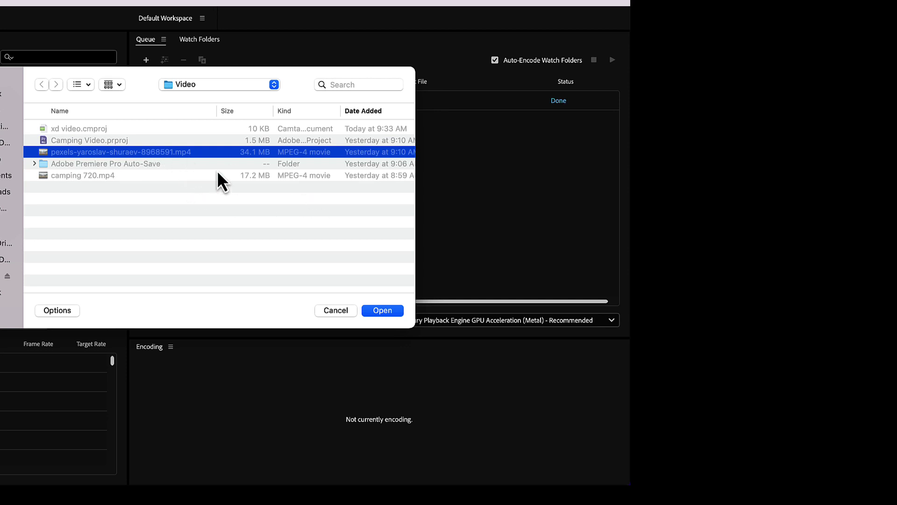
pyautogui.click(392, 311)
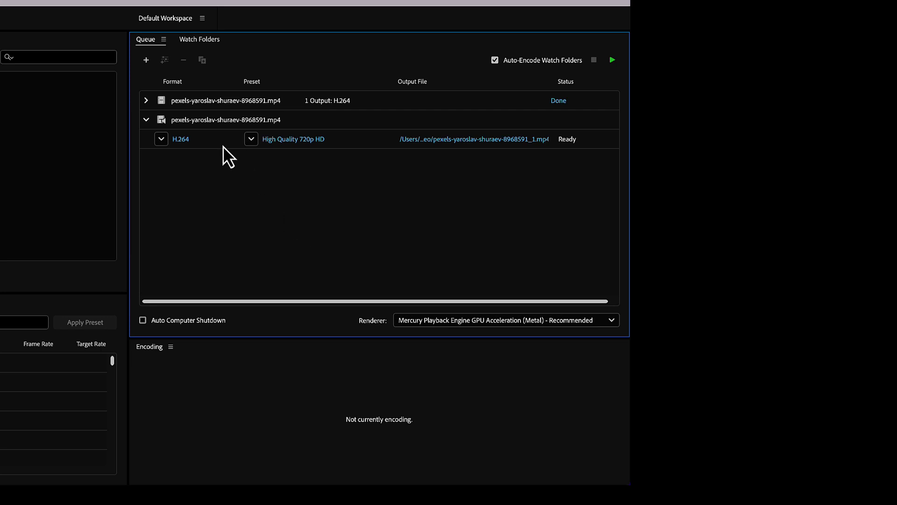
pyautogui.click(162, 139)
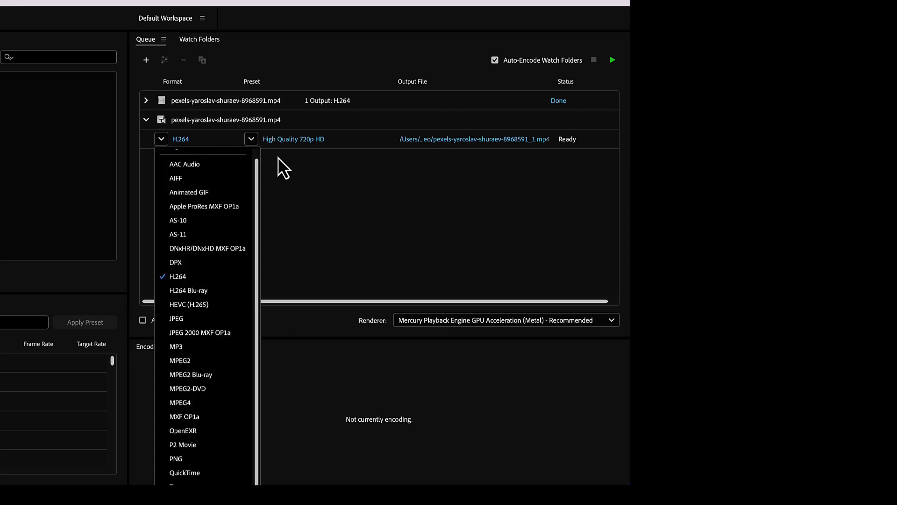
pyautogui.click(304, 177)
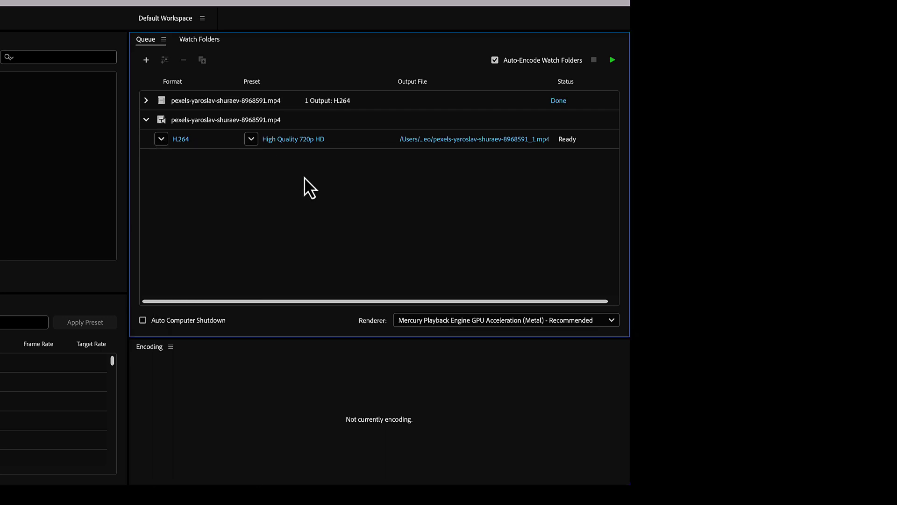
pyautogui.click(251, 138)
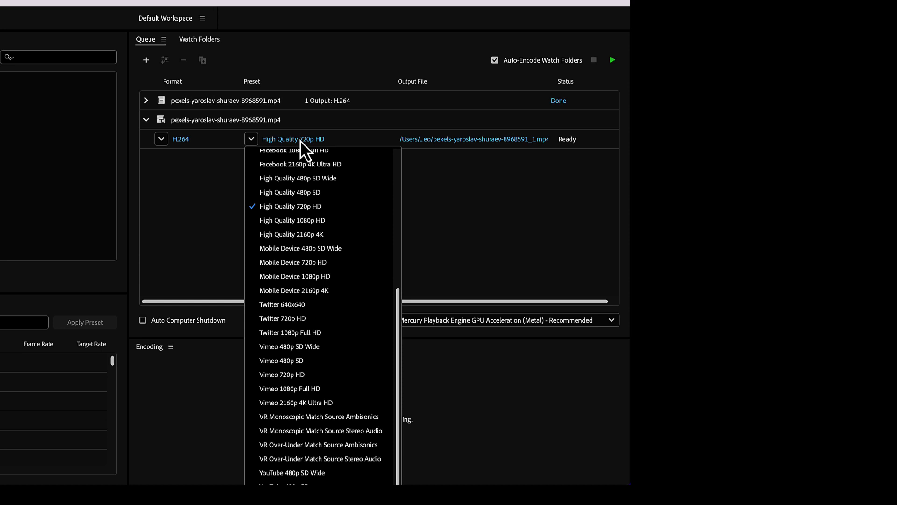
pyautogui.click(292, 211)
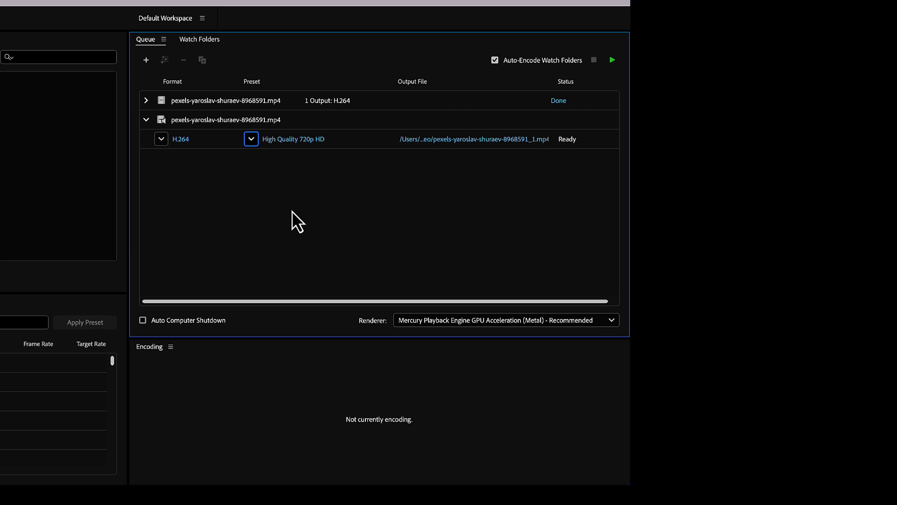
# Prefix the output file name with '720 version' and encode the clip at High Quality 720p HD.
pyautogui.click(450, 139)
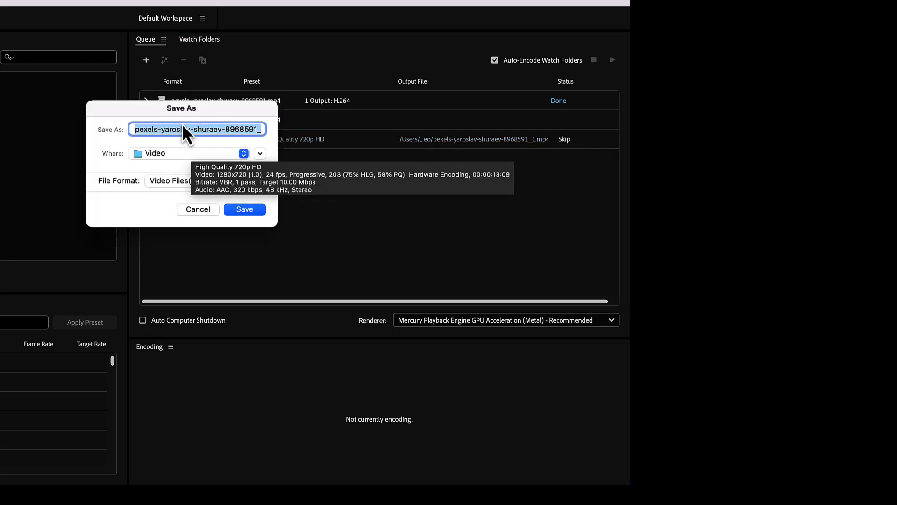
pyautogui.press('Left')
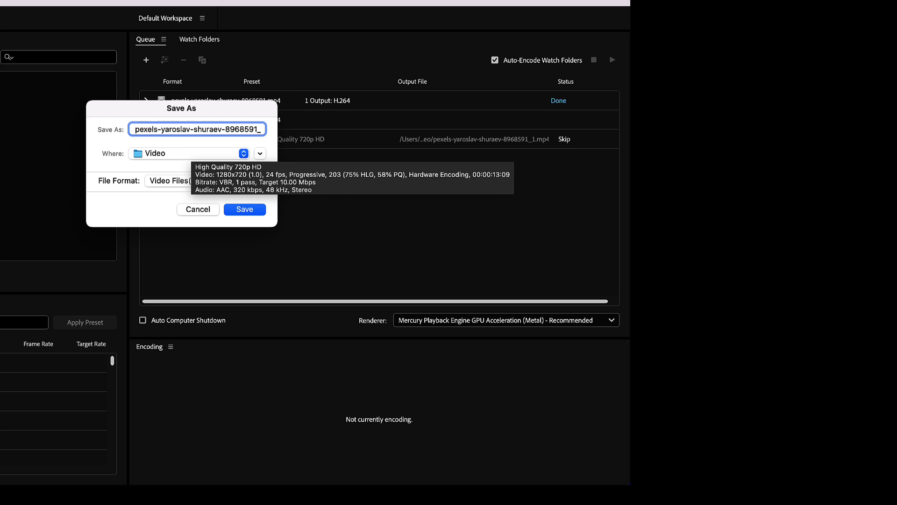
pyautogui.write('c')
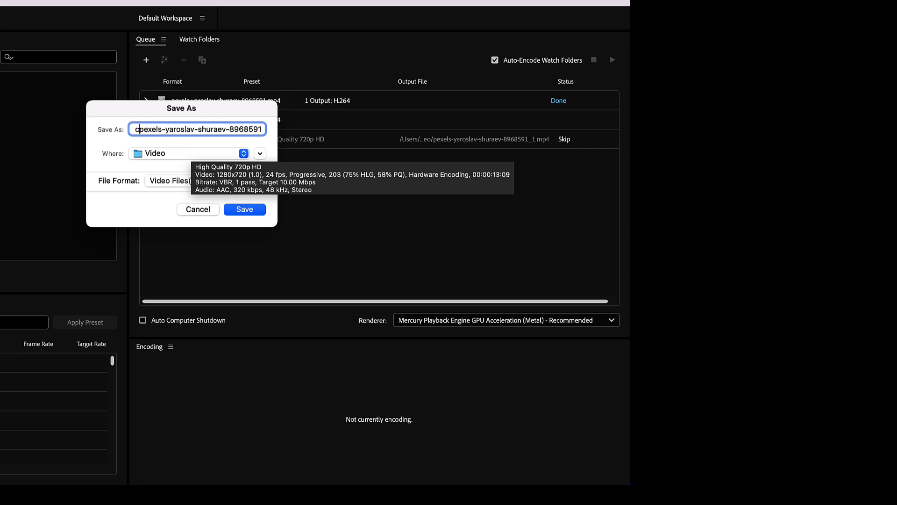
pyautogui.press('BackSpace')
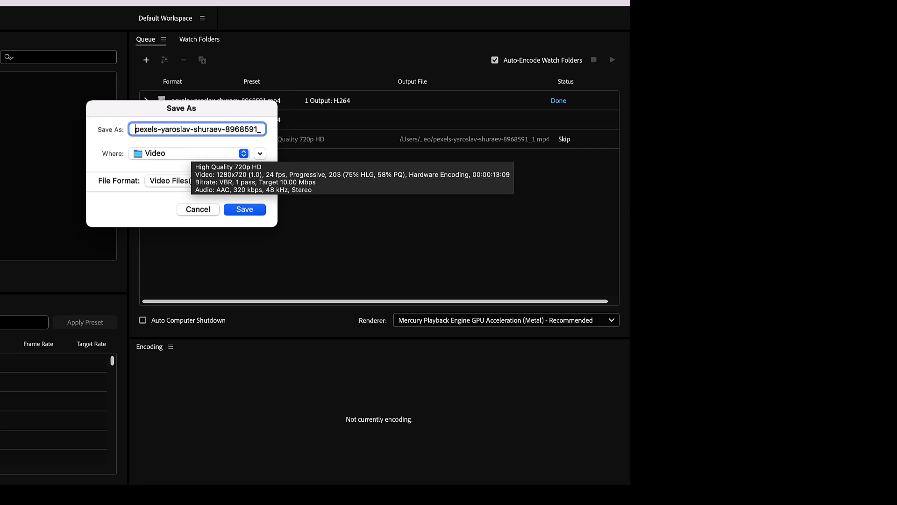
pyautogui.write('720 vers')
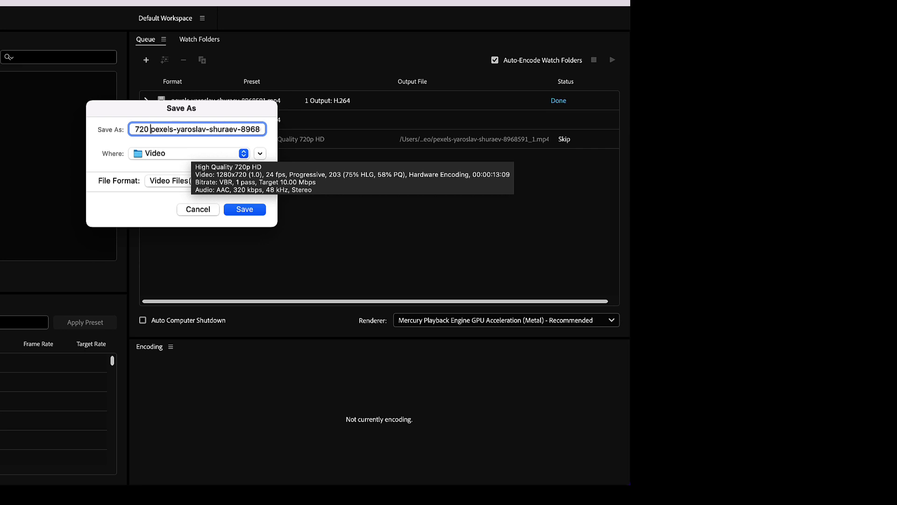
pyautogui.write('ion')
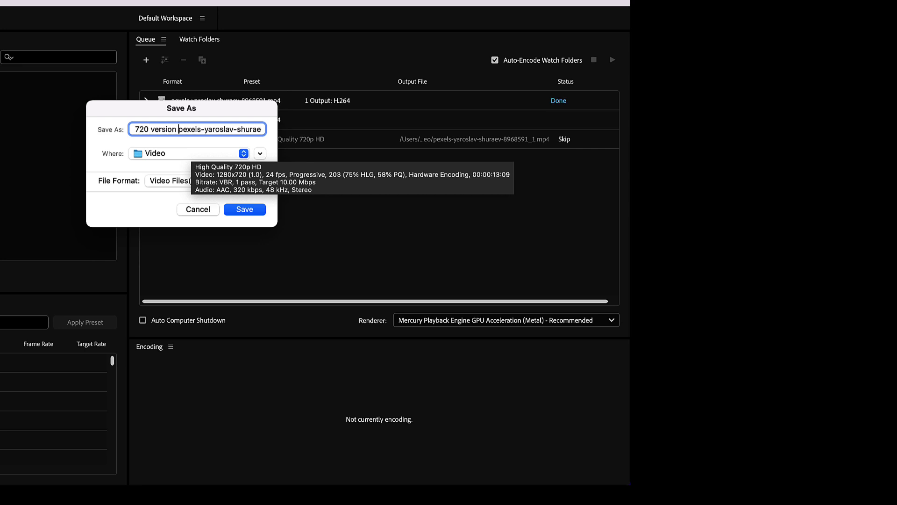
pyautogui.click(244, 212)
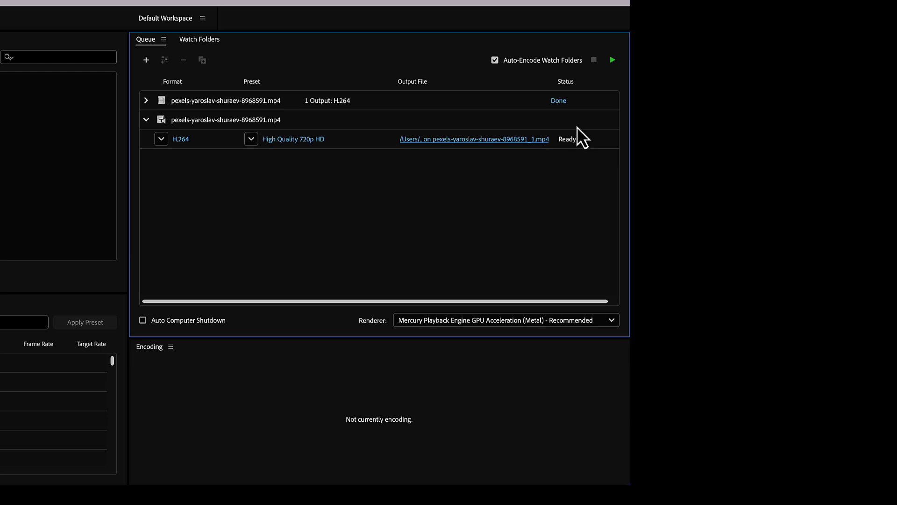
pyautogui.click(612, 60)
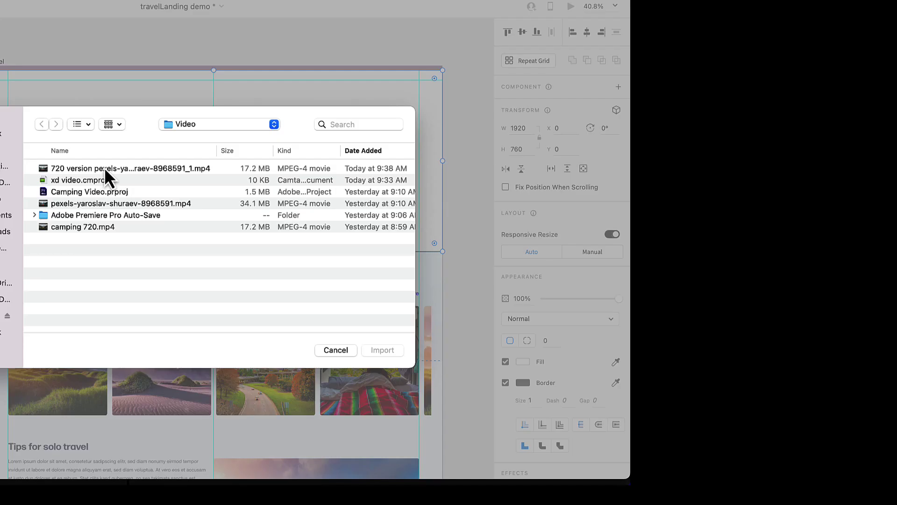
# Import the 720 version campfire video into the hero and enlarge it to 1920×1080.
pyautogui.click(104, 167)
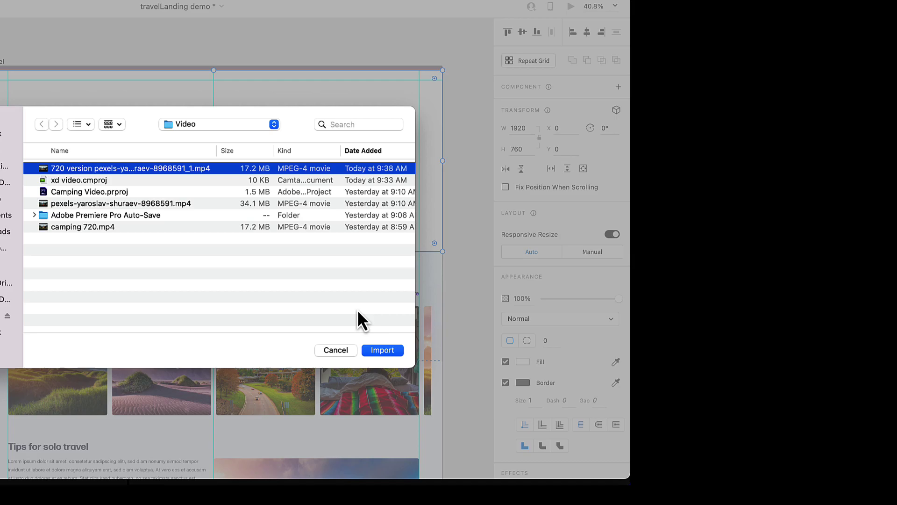
pyautogui.click(380, 352)
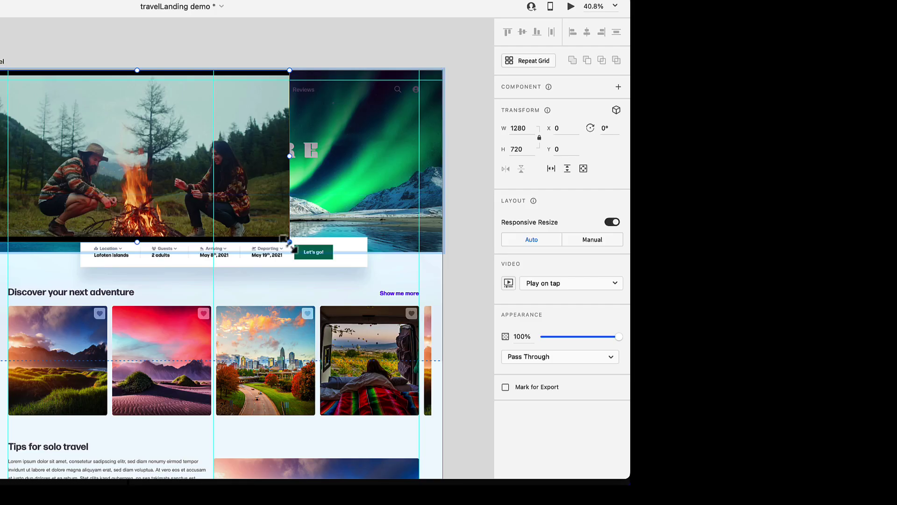
pyautogui.moveTo(290, 243); pyautogui.dragTo(463, 327)
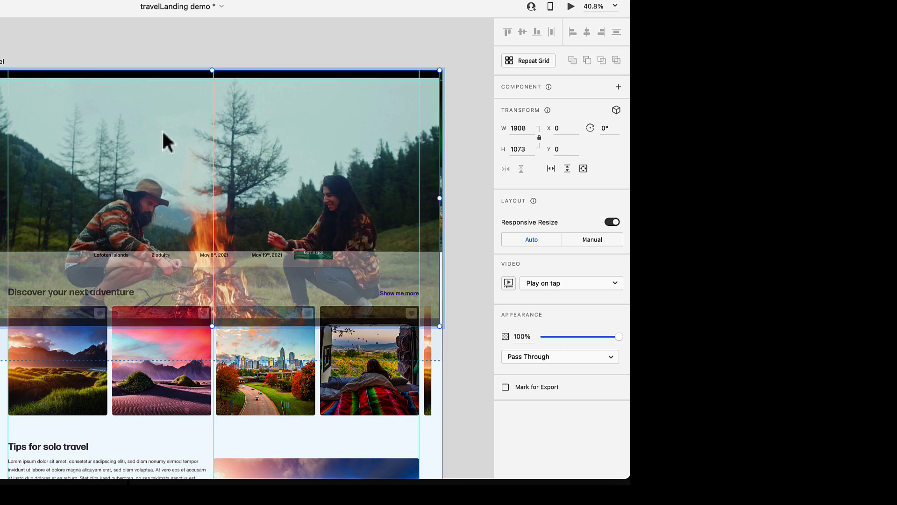
pyautogui.press('super+z')
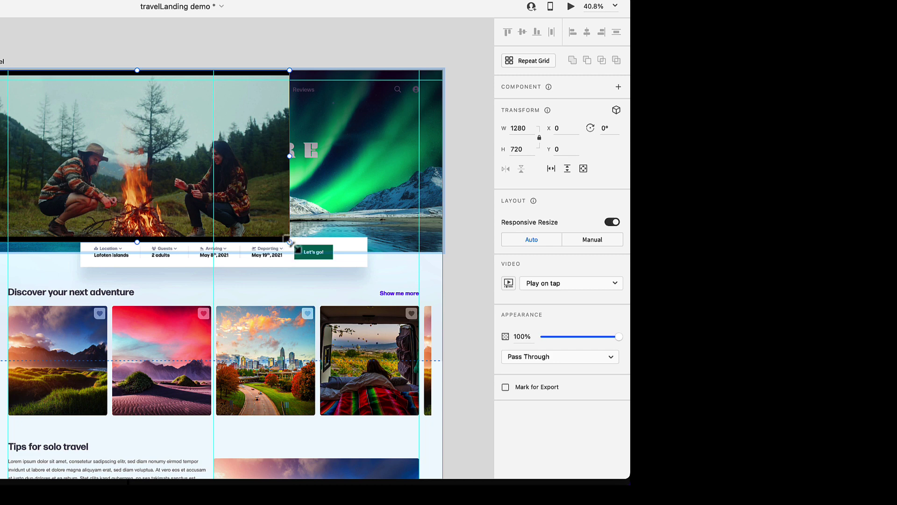
pyautogui.moveTo(289, 242); pyautogui.dragTo(454, 330)
# Move the video upward inside the hero mask, to about Y −279, so it fills the hero.
pyautogui.moveTo(308, 125); pyautogui.dragTo(308, 116)
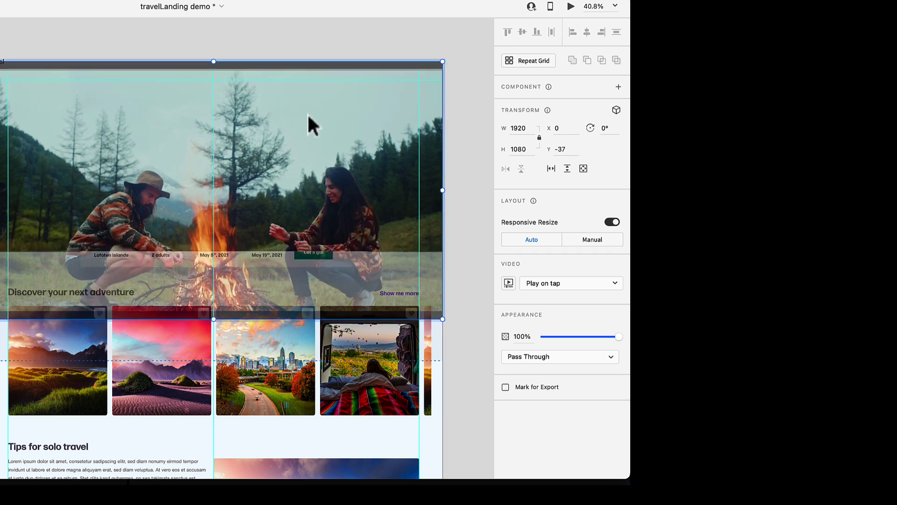
pyautogui.click(337, 26)
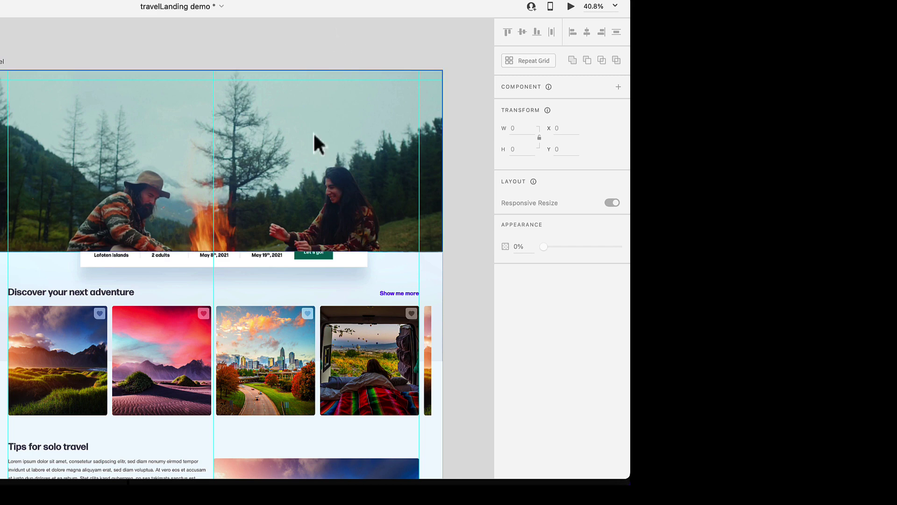
pyautogui.click(307, 164)
pyautogui.click(271, 193)
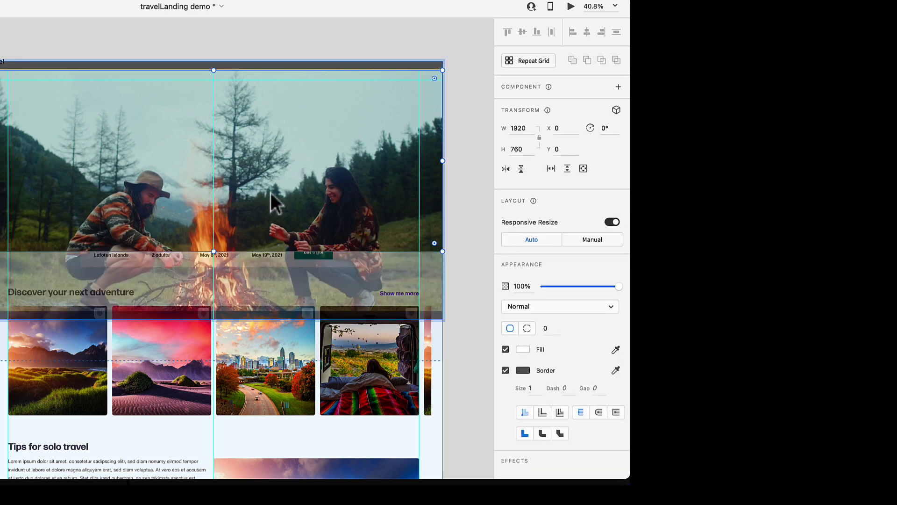
pyautogui.moveTo(271, 192); pyautogui.dragTo(268, 134)
# Preview and scrub the campfire video, then turn on Loop playback in its trim settings, keeping full length.
pyautogui.scroll(4, 215, 200)
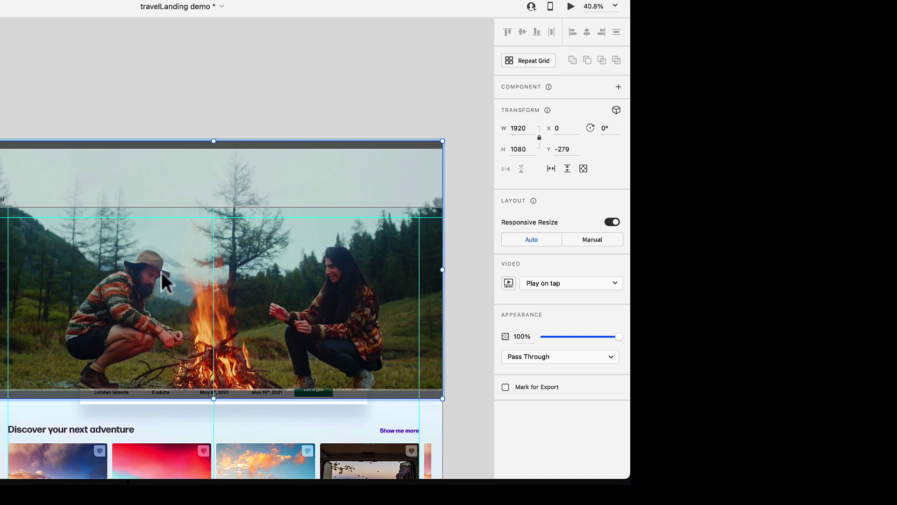
pyautogui.click(508, 283)
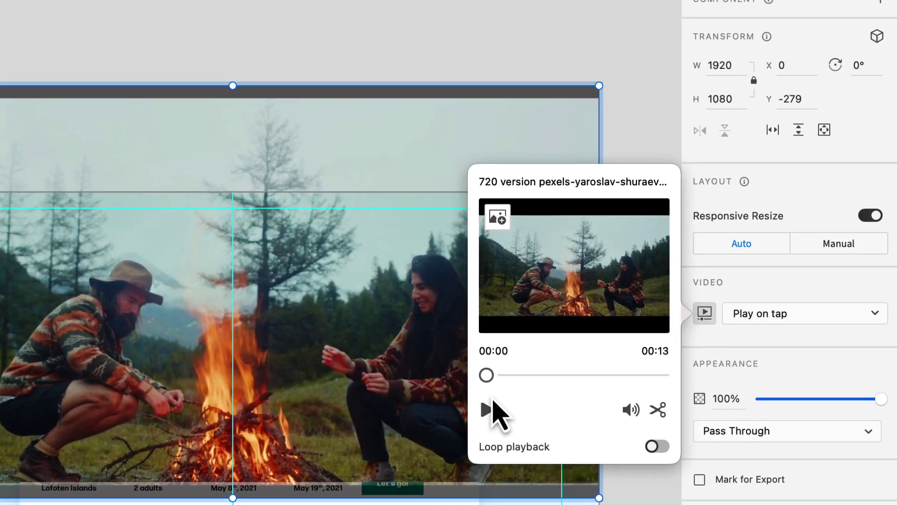
pyautogui.click(487, 410)
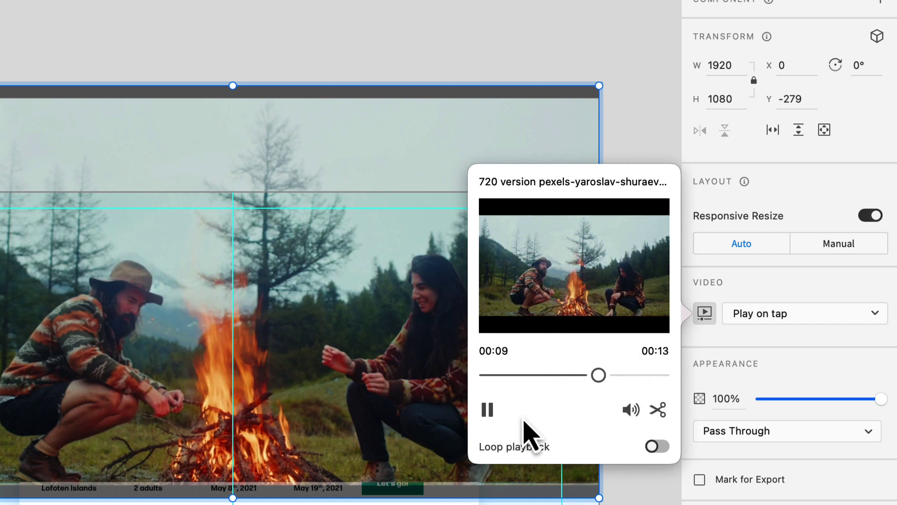
pyautogui.click(488, 412)
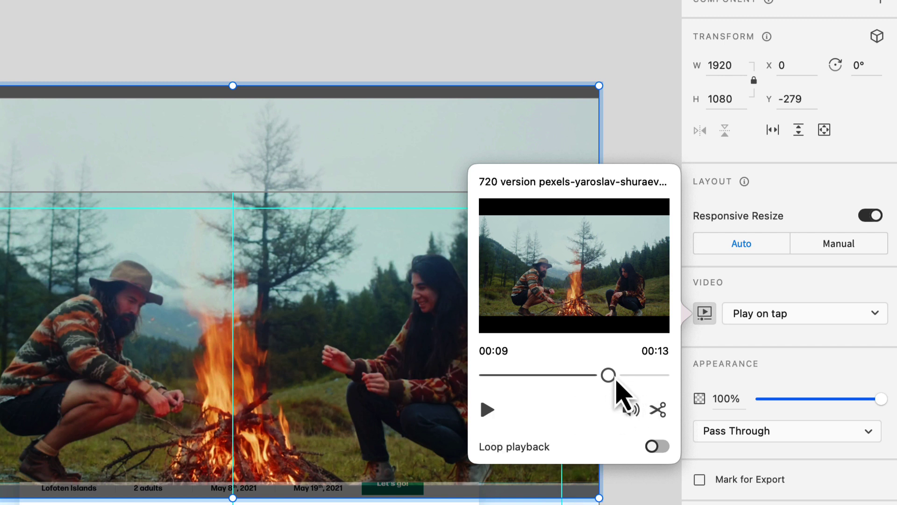
pyautogui.moveTo(608, 374); pyautogui.dragTo(572, 377)
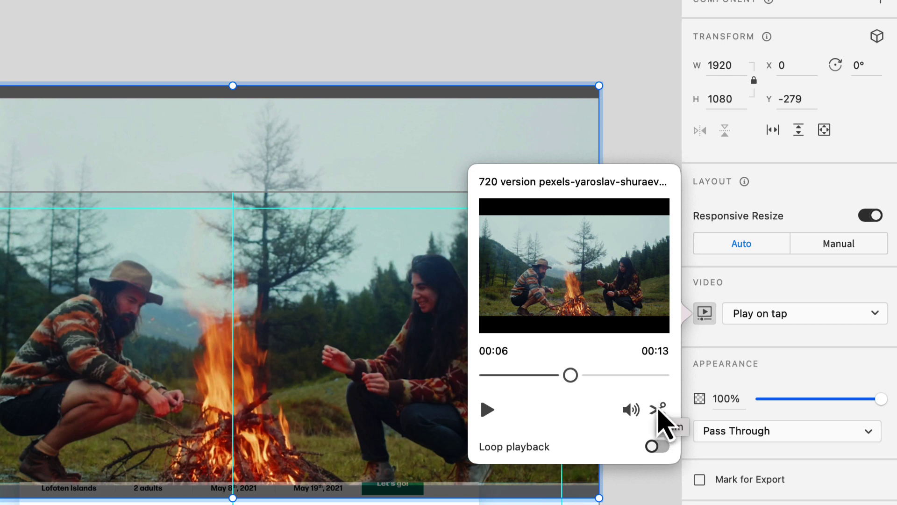
pyautogui.click(659, 410)
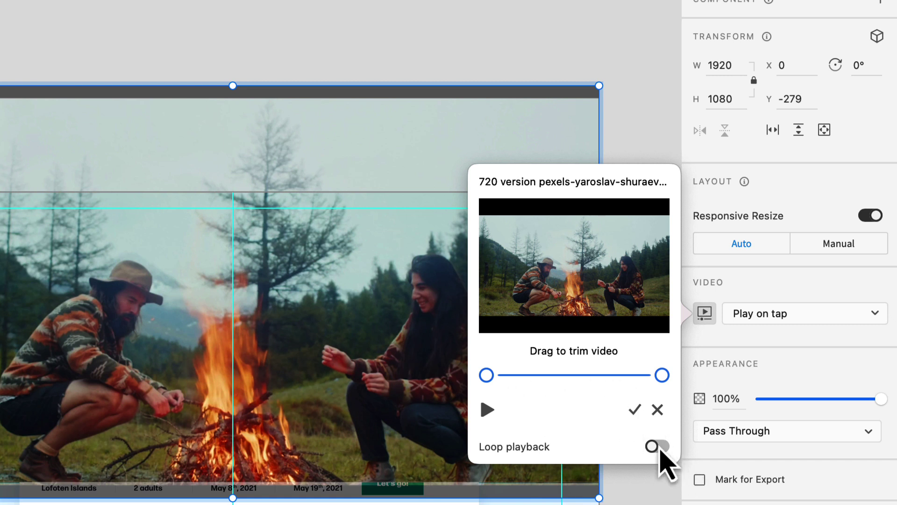
pyautogui.click(660, 449)
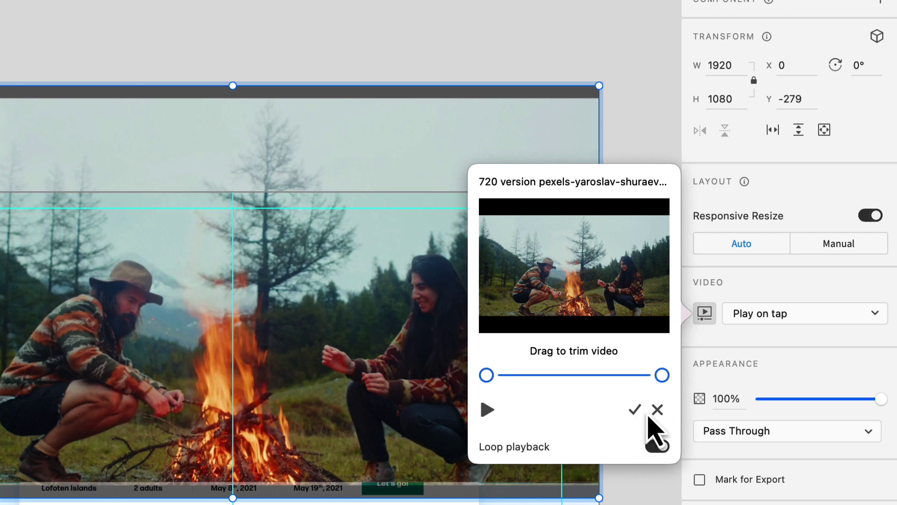
# Change the campfire video's playback mode from on tap to Play automatically, then deselect it.
pyautogui.click(793, 355)
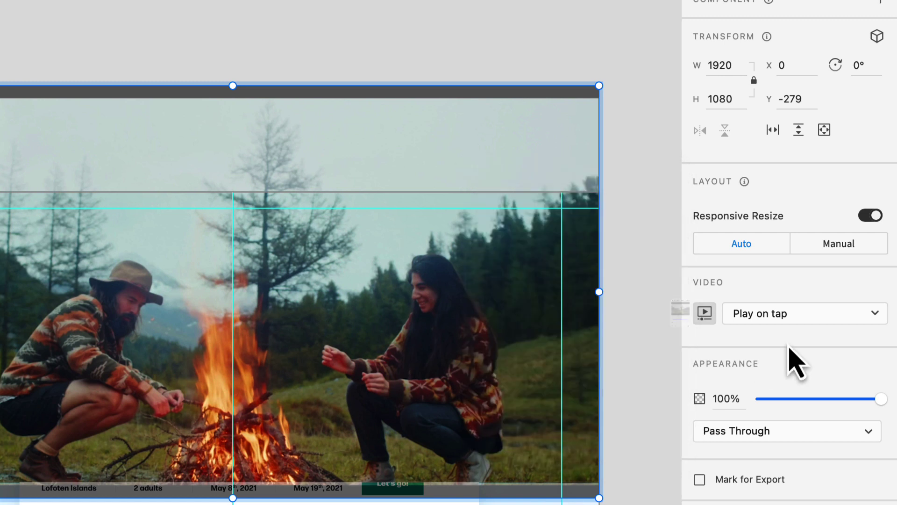
pyautogui.click(784, 315)
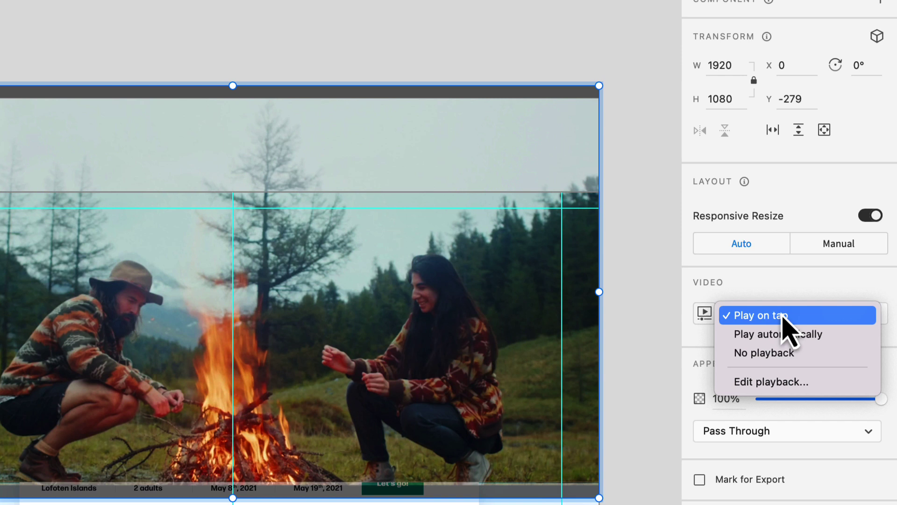
pyautogui.click(782, 338)
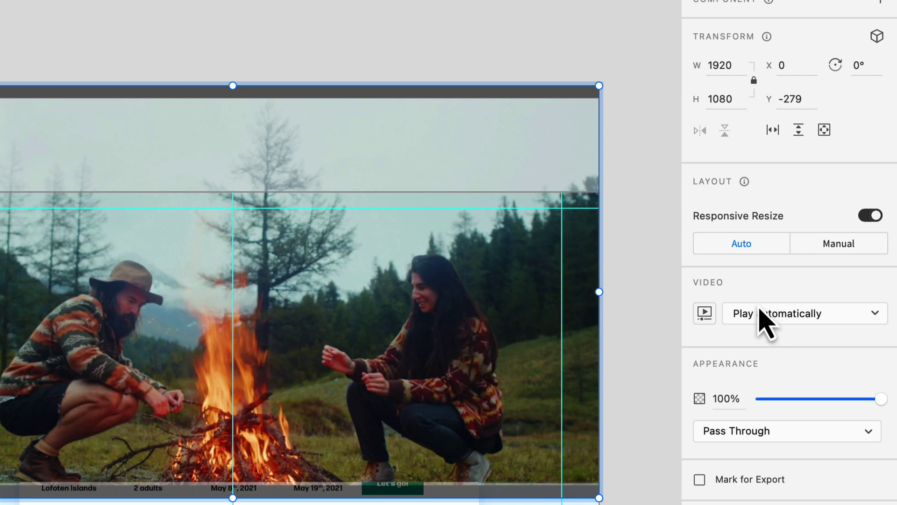
pyautogui.click(773, 314)
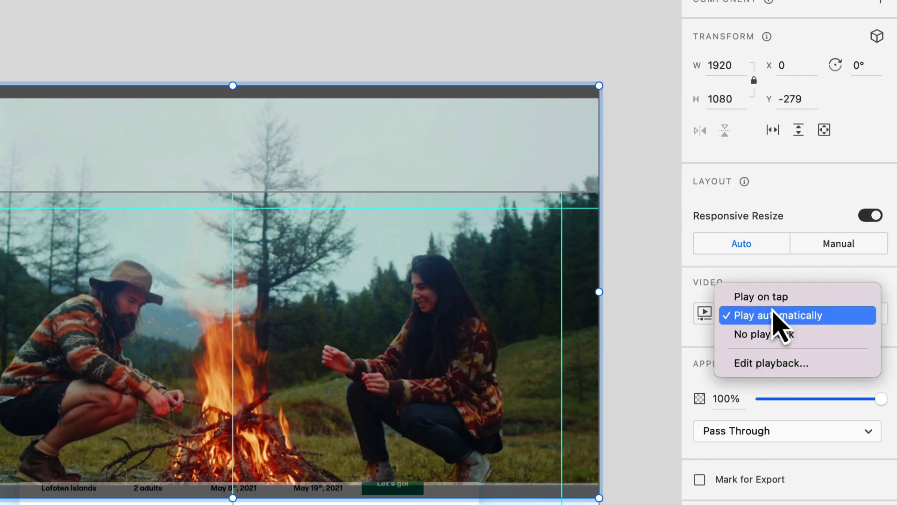
pyautogui.click(776, 316)
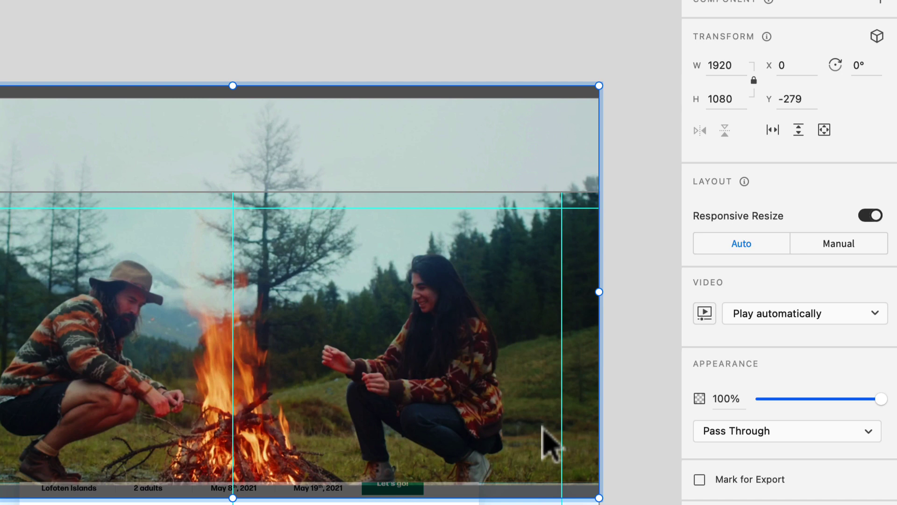
pyautogui.click(654, 295)
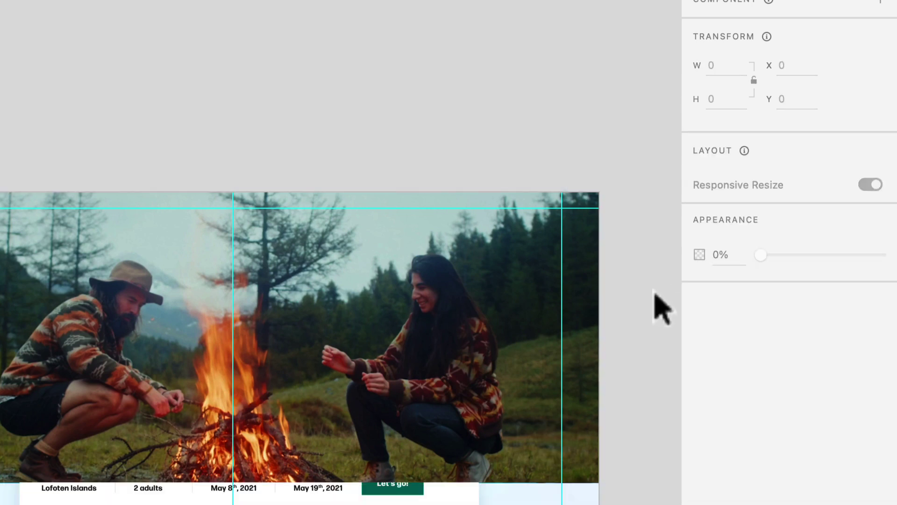
# Move Mask Group 1 below Trip, just above Bottom 2, so the headline and overlay show over the video.
pyautogui.click(442, 389)
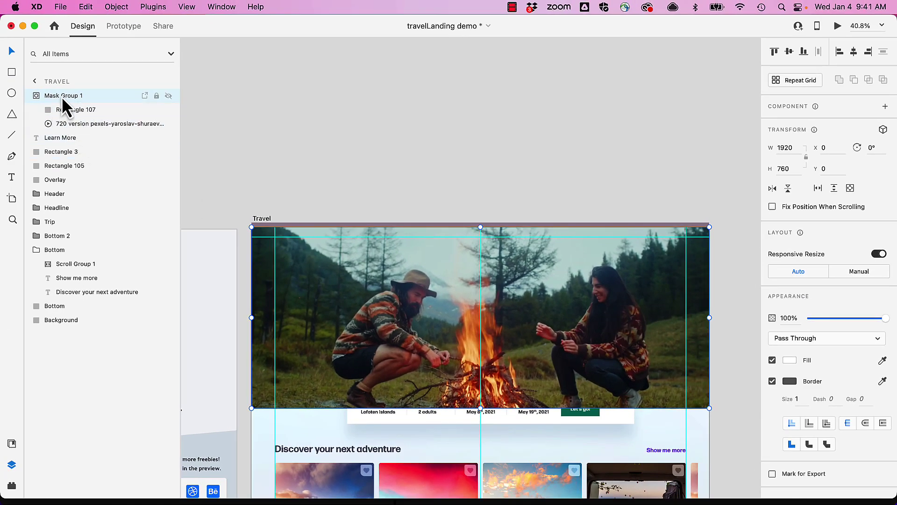
pyautogui.click(36, 96)
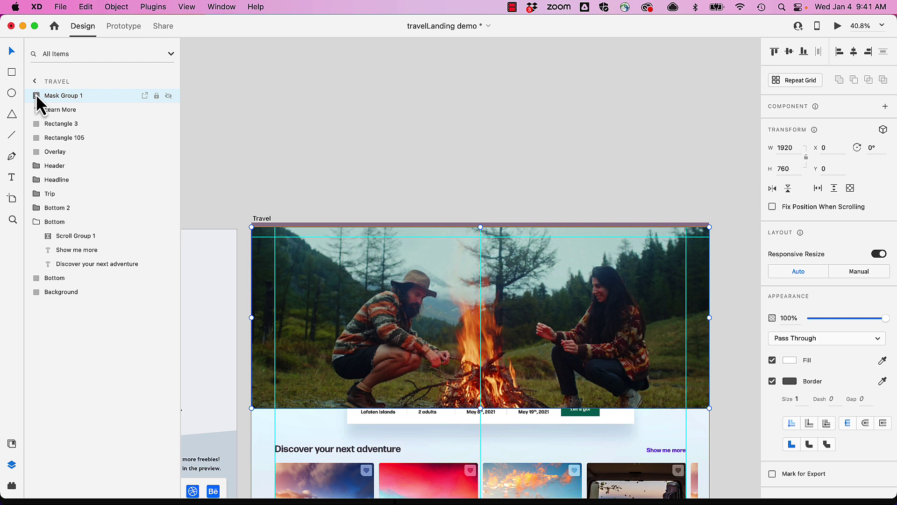
pyautogui.moveTo(36, 94); pyautogui.dragTo(40, 201)
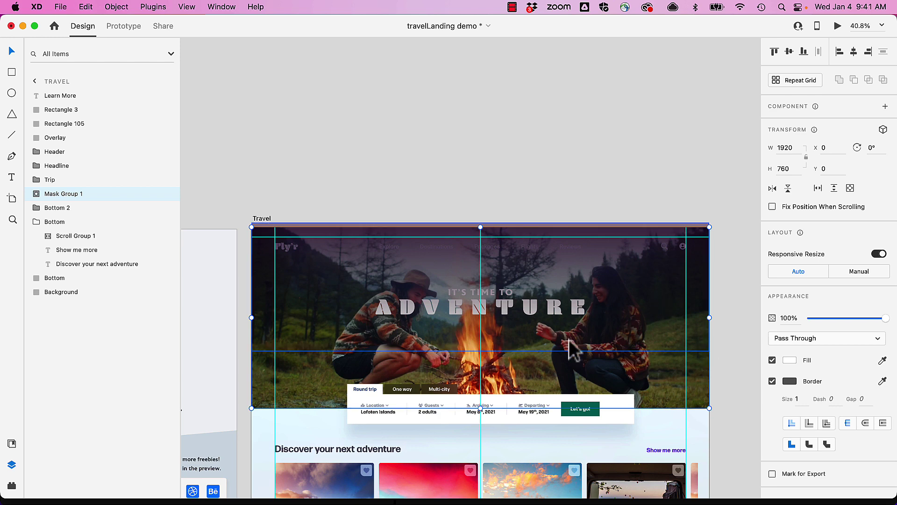
pyautogui.click(837, 26)
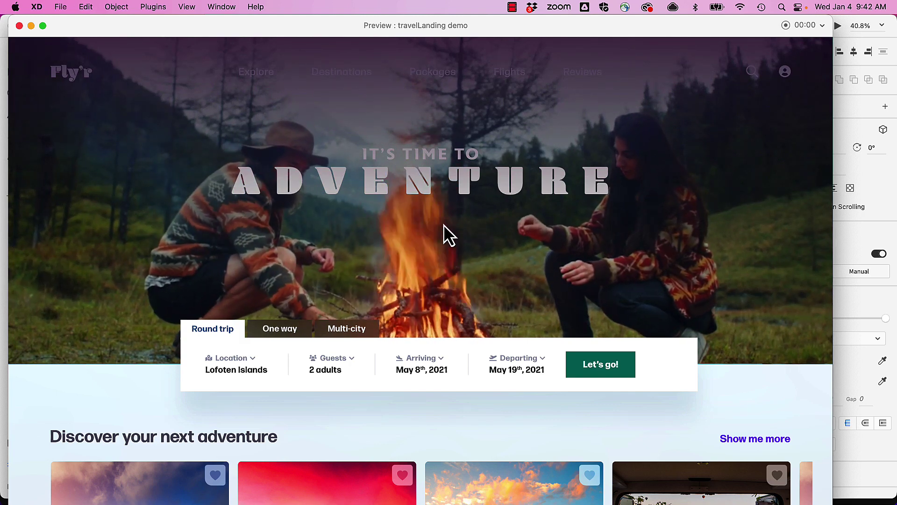
pyautogui.press('super+w')
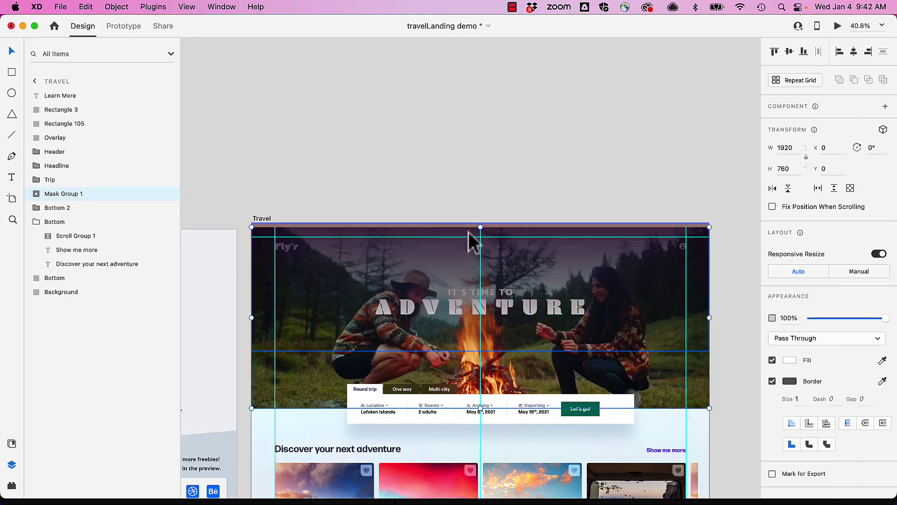
pyautogui.scroll(-3, 472, 241)
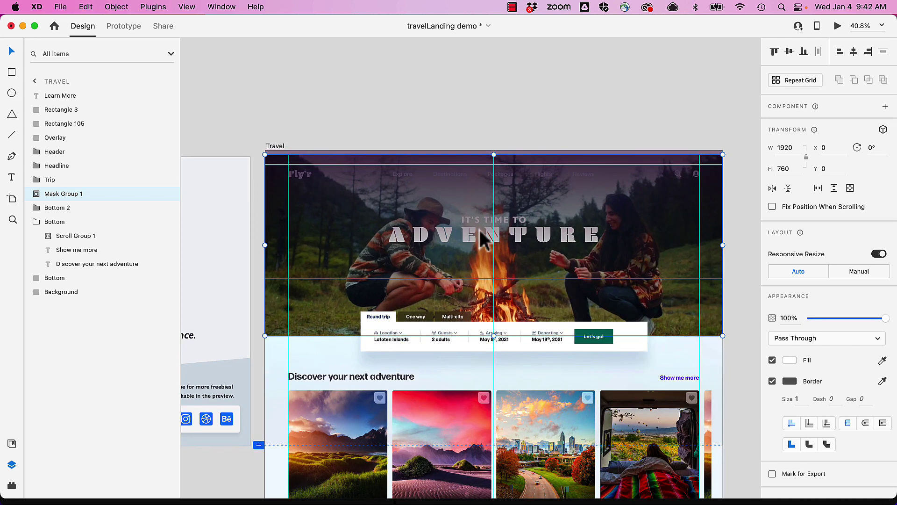